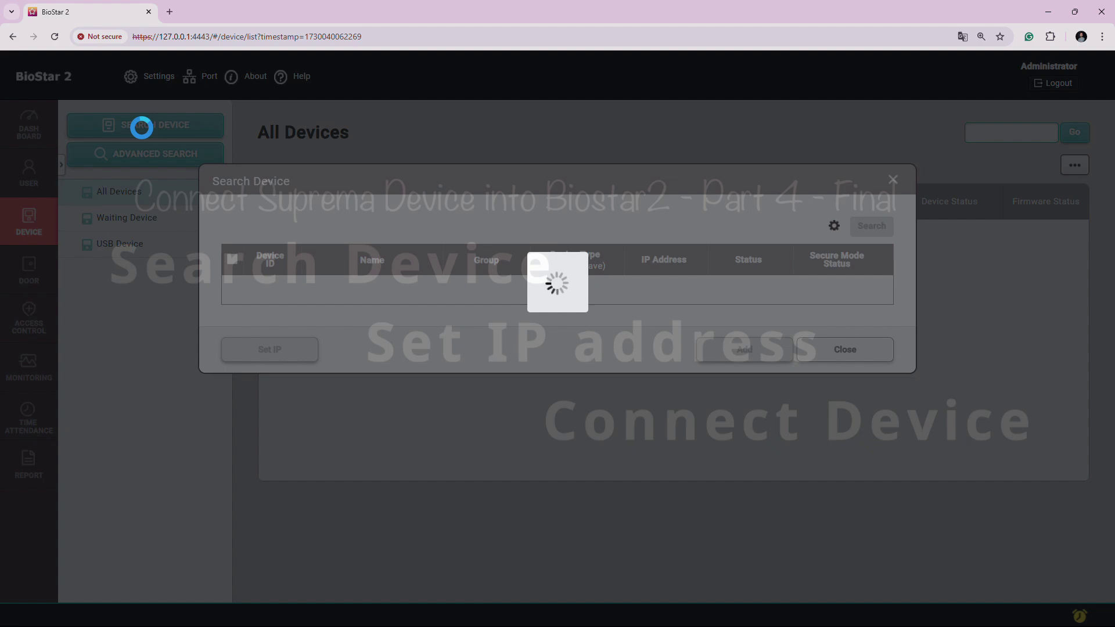
Step: Search the network and add the found FaceStation F2 to BioStar 2
click(868, 224)
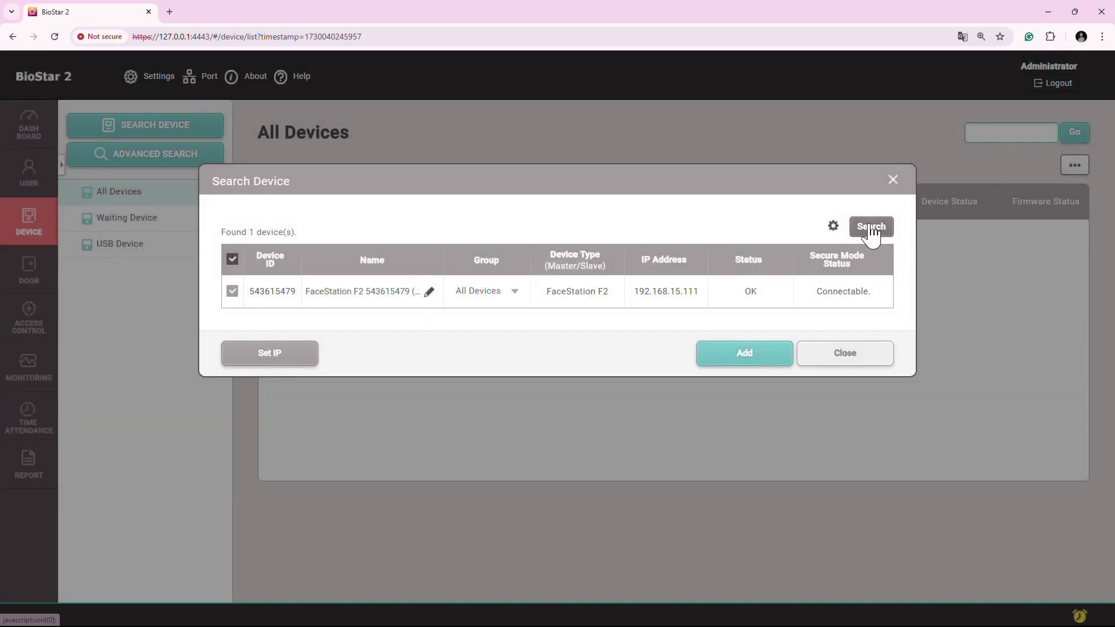
click(754, 344)
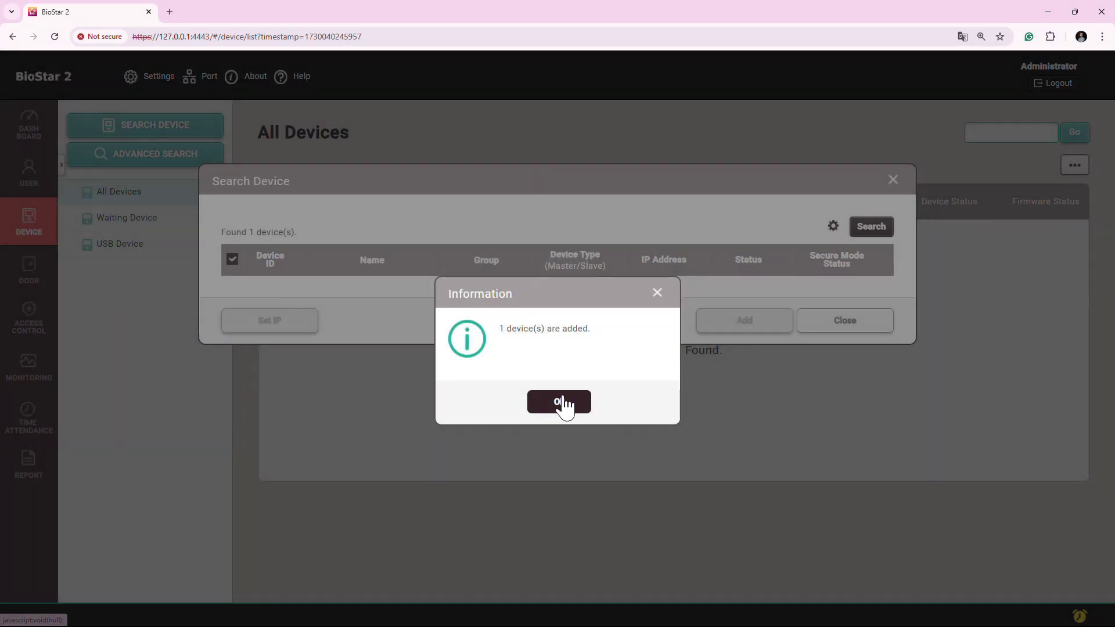
click(561, 403)
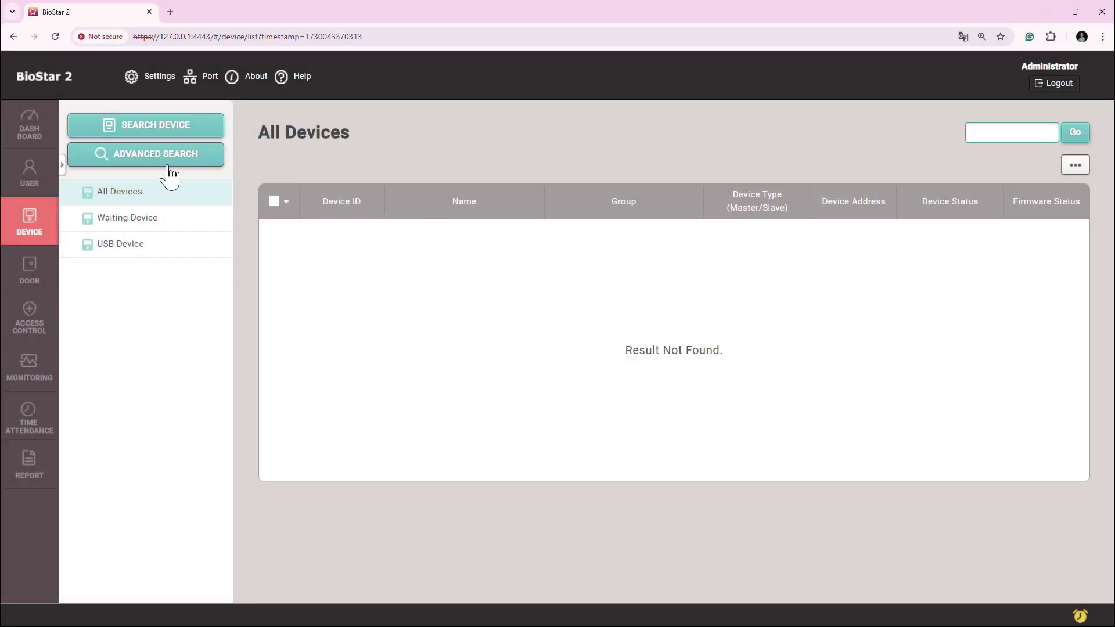
Step: Add the FaceStation F2 found at 192.168.15.111, then move it out of Waiting Device
click(161, 154)
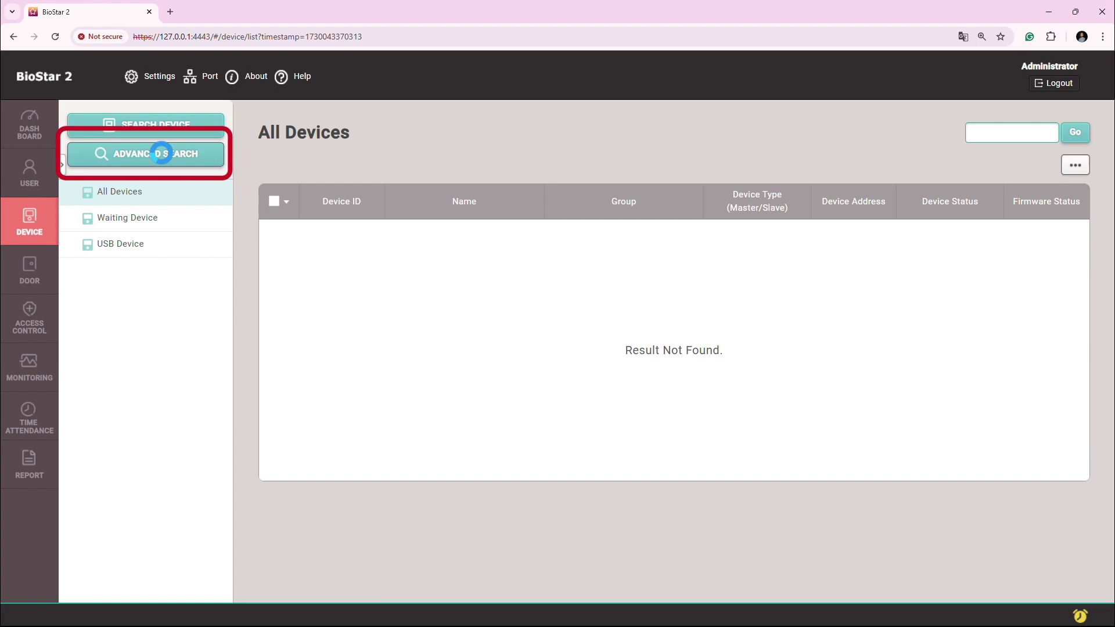
text(192.168.15.111)
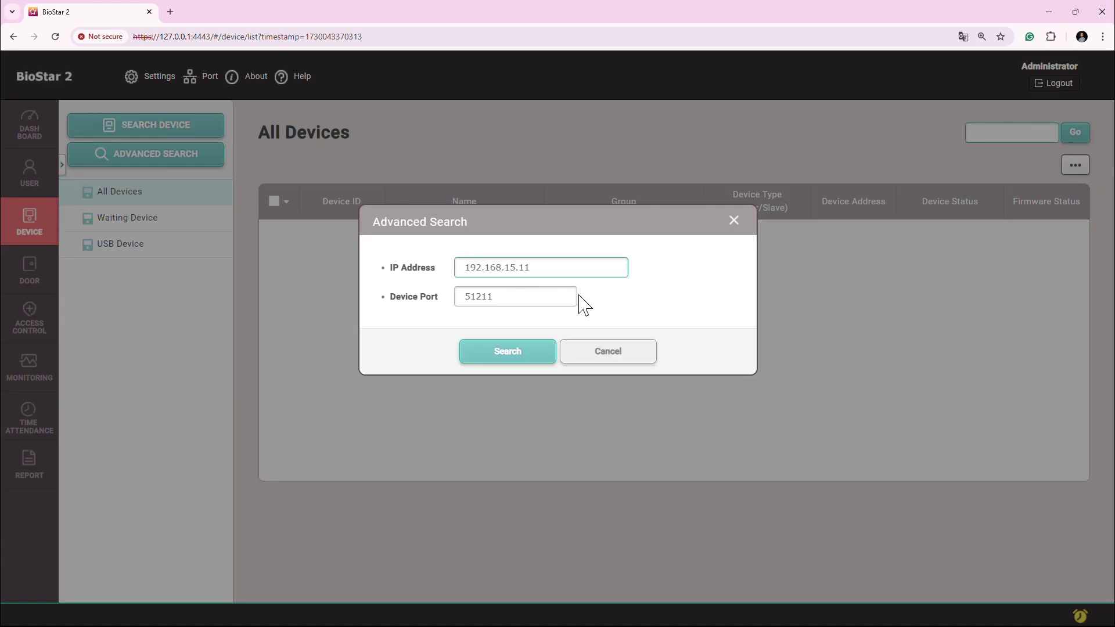
click(505, 355)
click(672, 411)
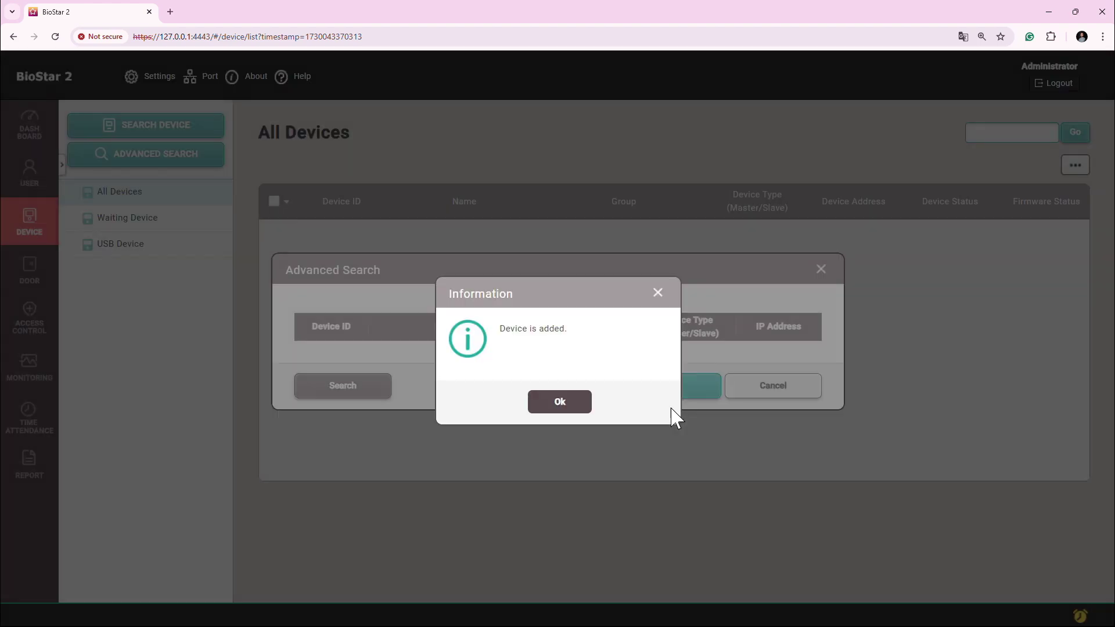
click(559, 402)
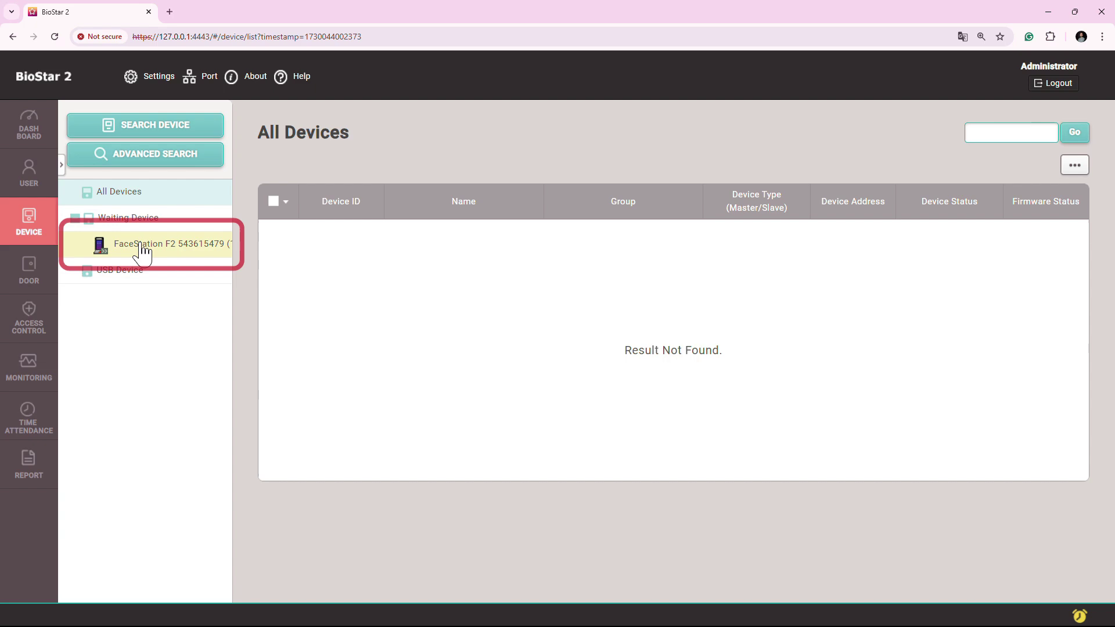
right_click(148, 249)
click(185, 255)
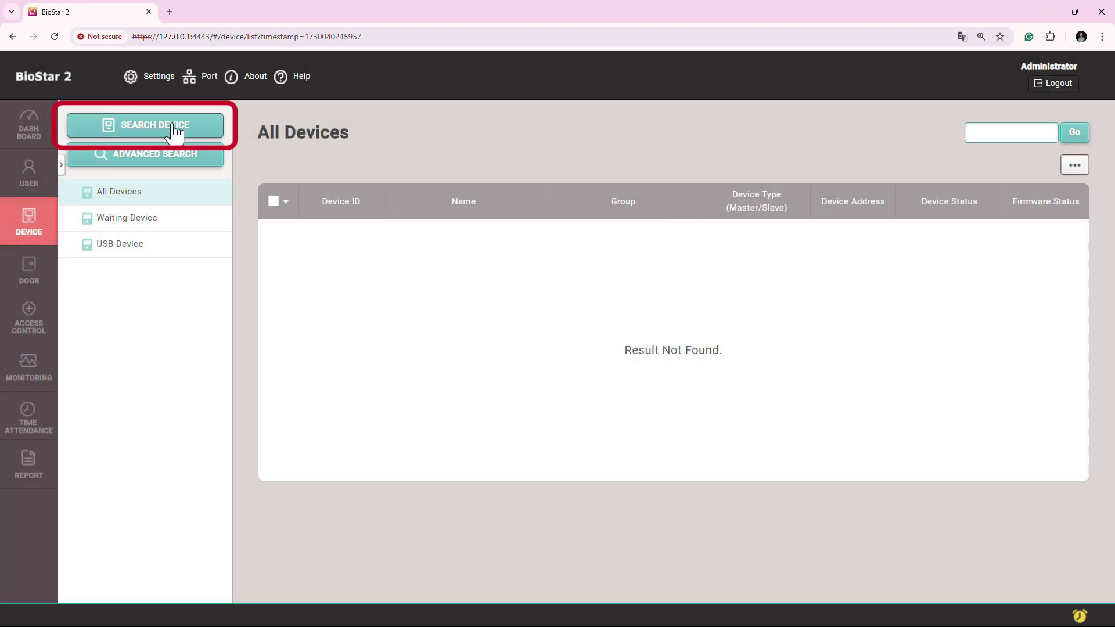
Step: Start a device search to list the FaceStation F2
click(174, 131)
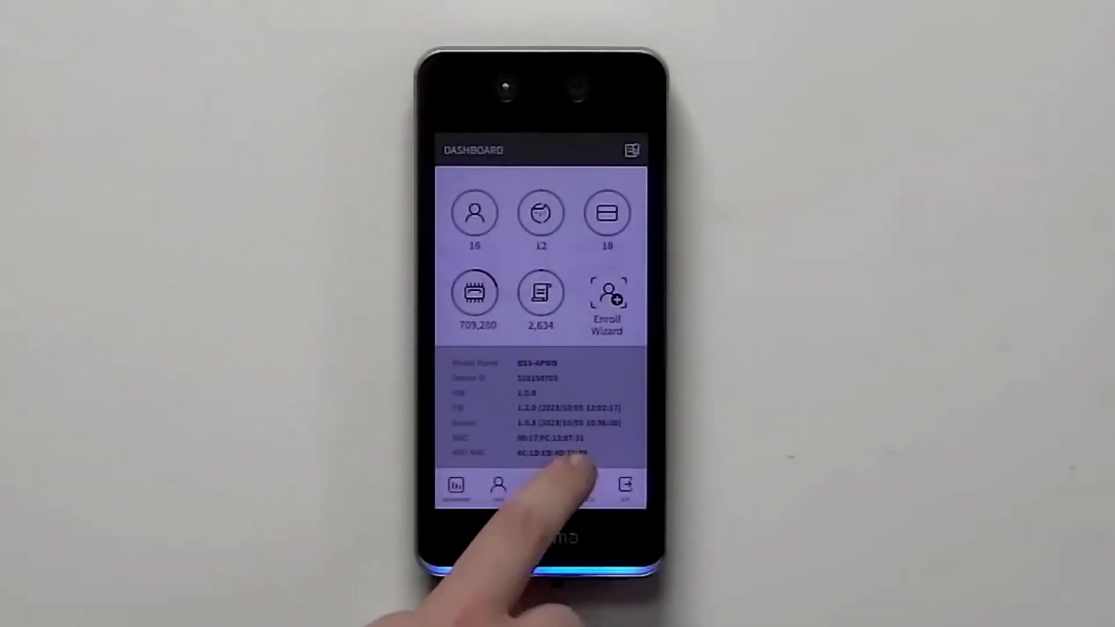
Step: On the FaceStation, view Settings > Network > Ethernet: DHCP off, IP 192.168.42.145
click(583, 485)
click(541, 182)
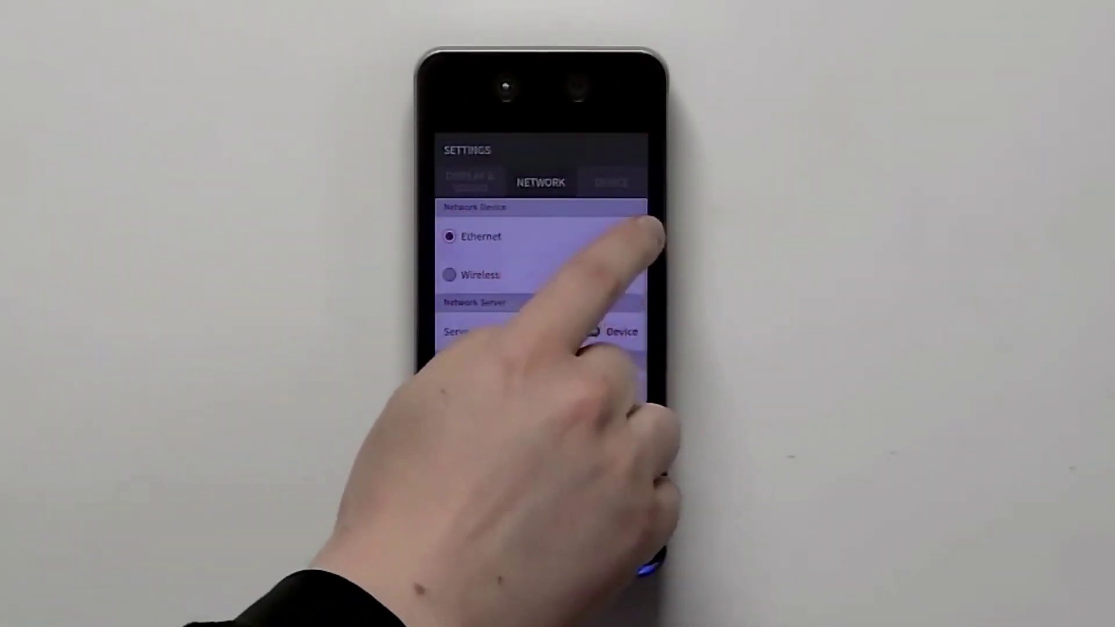
click(631, 235)
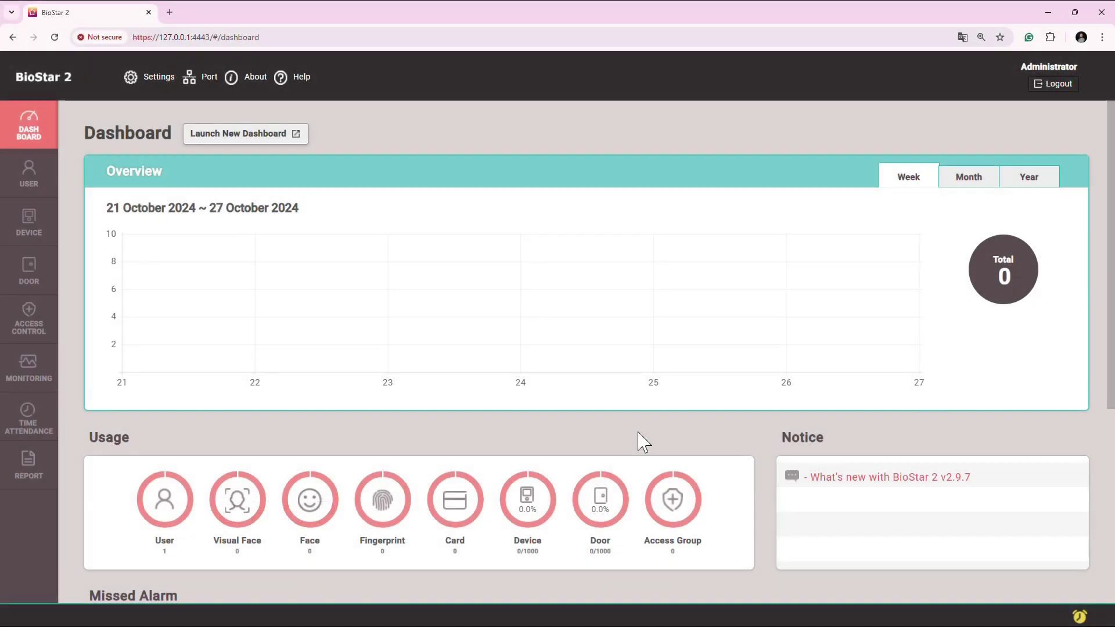
Step: Via ncpa.cpl, set the Ethernet adapter's IPv4 to obtain IP and DNS automatically
key(super+r)
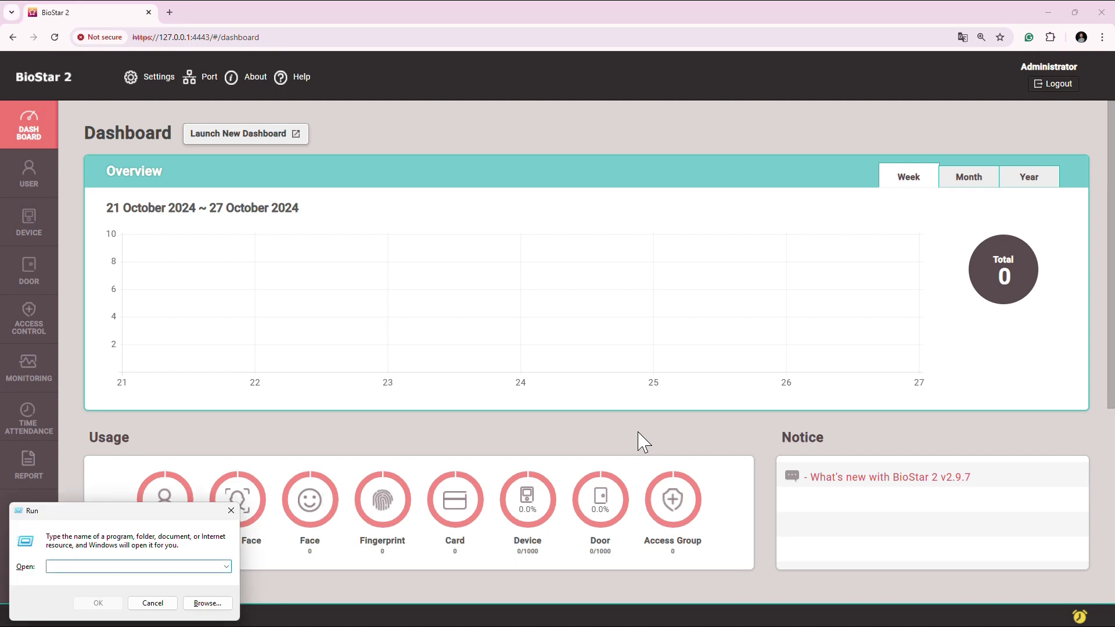
text(nc)
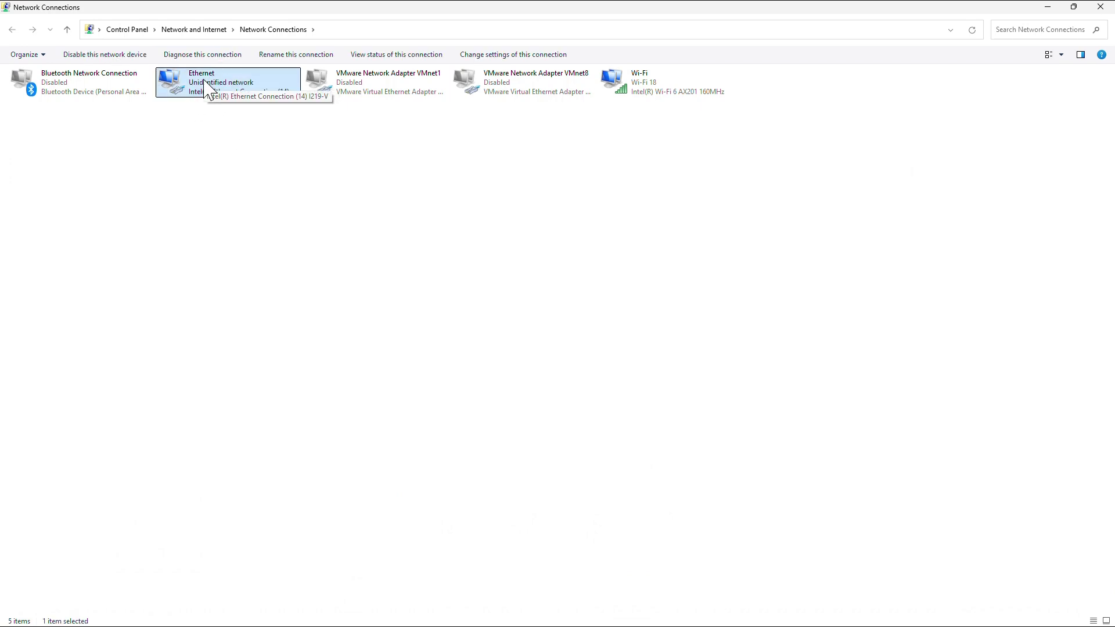
right_click(204, 84)
click(248, 193)
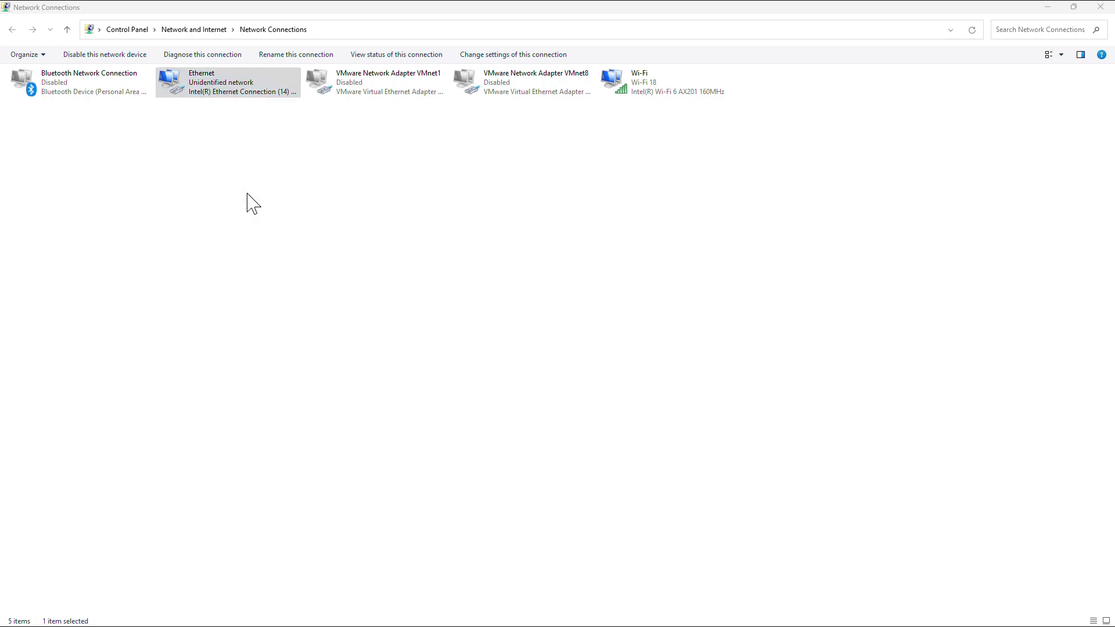
drag(131, 81, 381, 130)
click(351, 257)
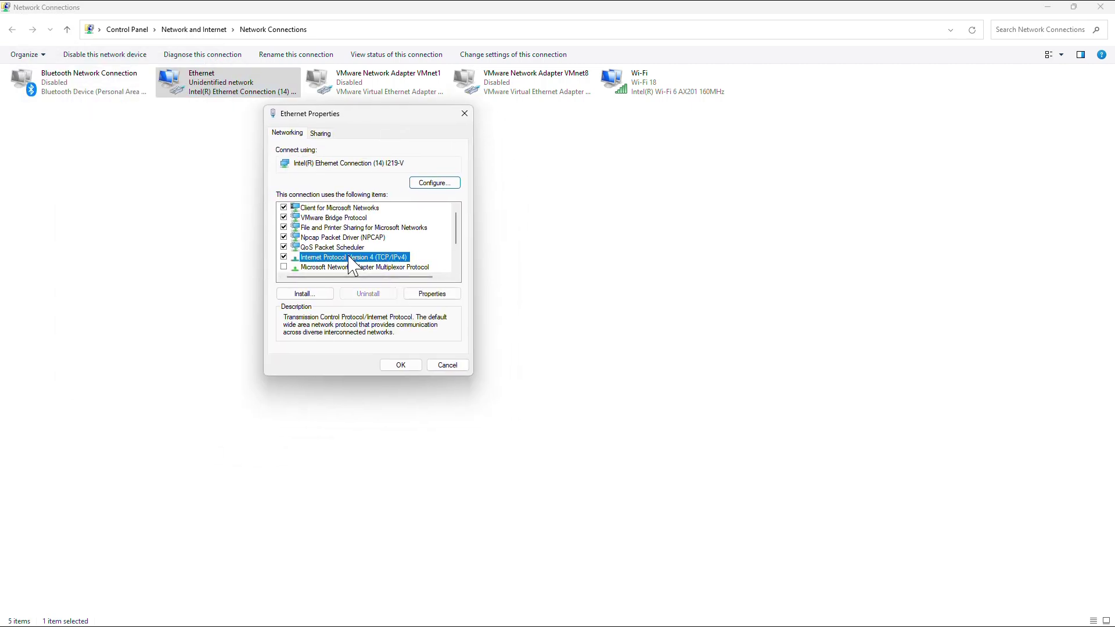
double_click(350, 257)
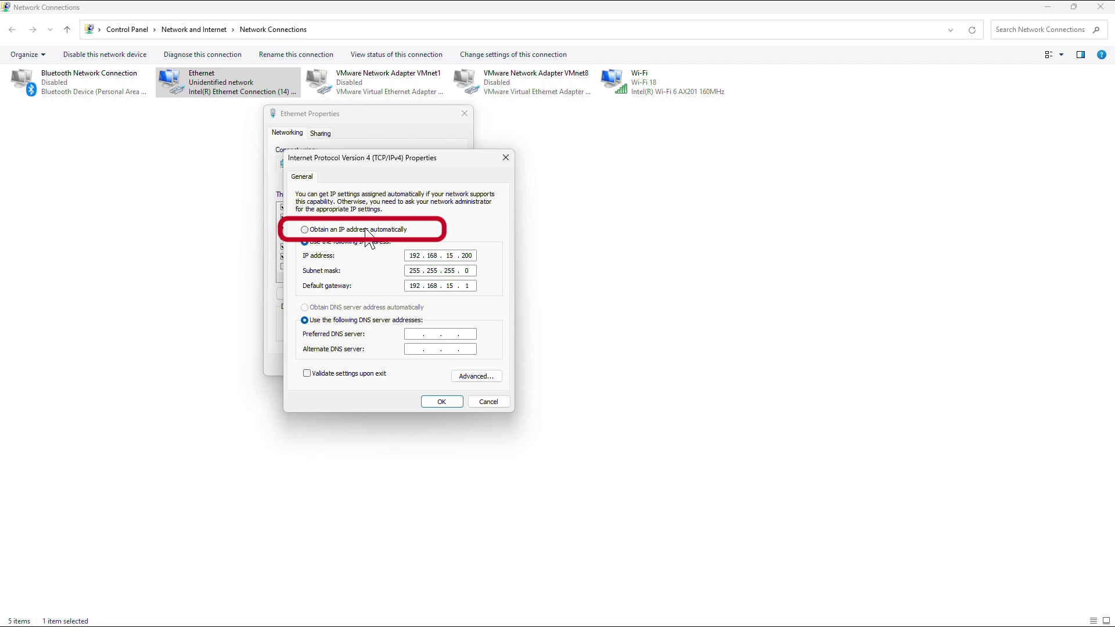
click(312, 230)
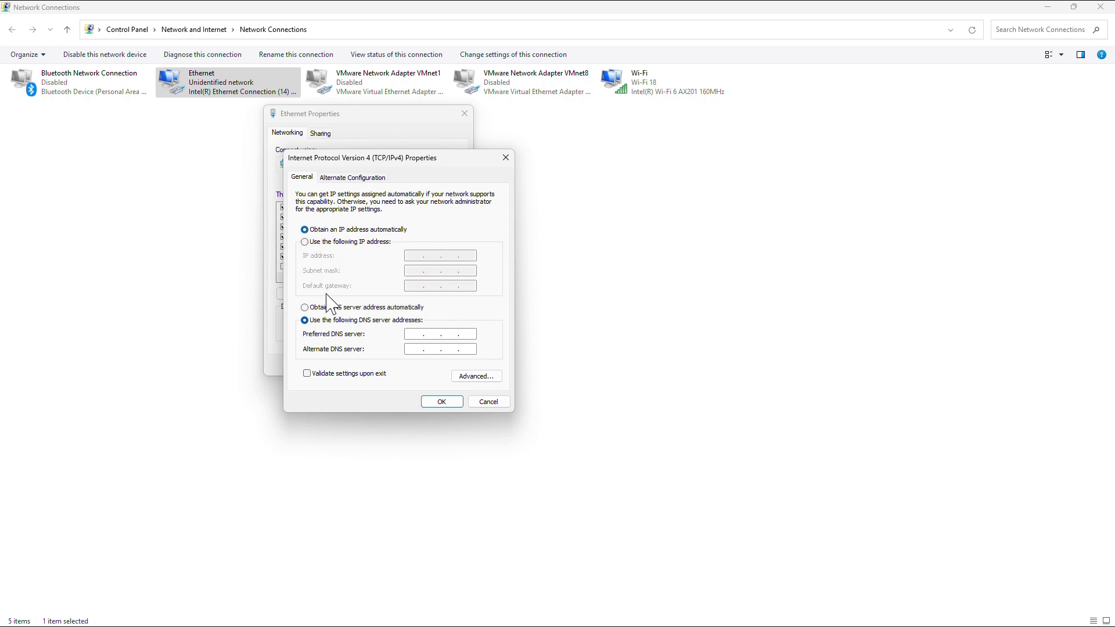
click(315, 308)
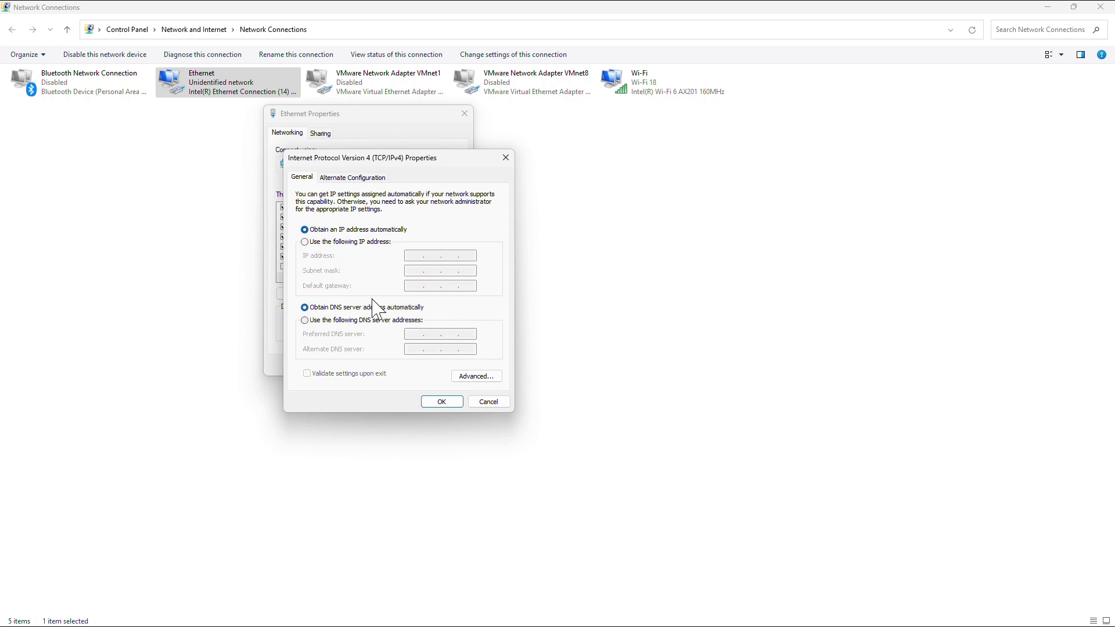
click(440, 403)
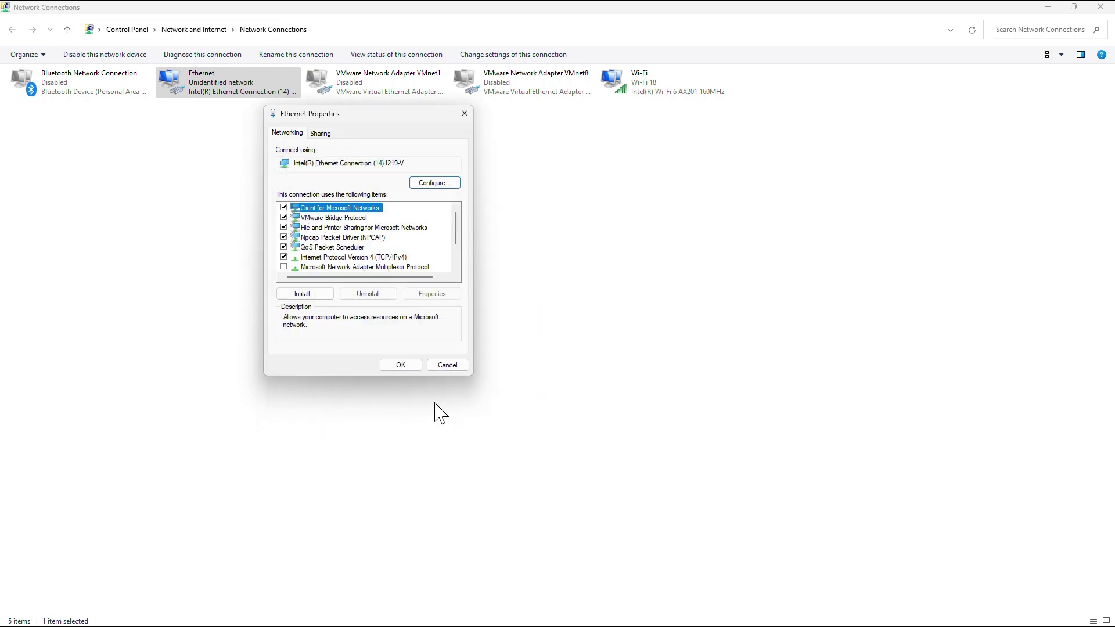
click(401, 366)
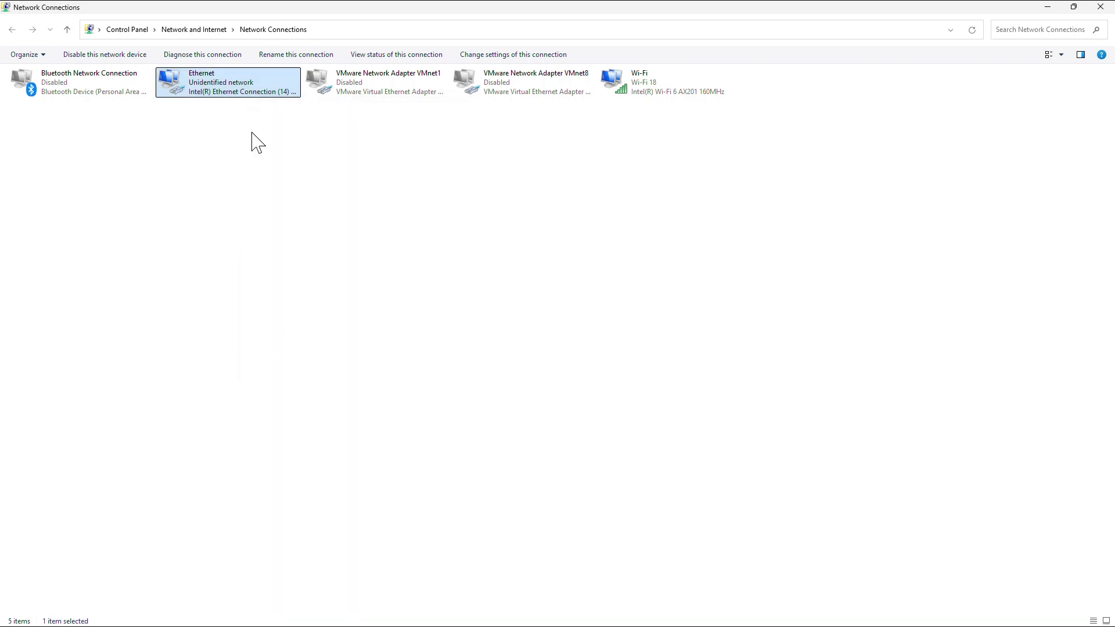
Step: Disable and re-enable the Ethernet connection
right_click(198, 81)
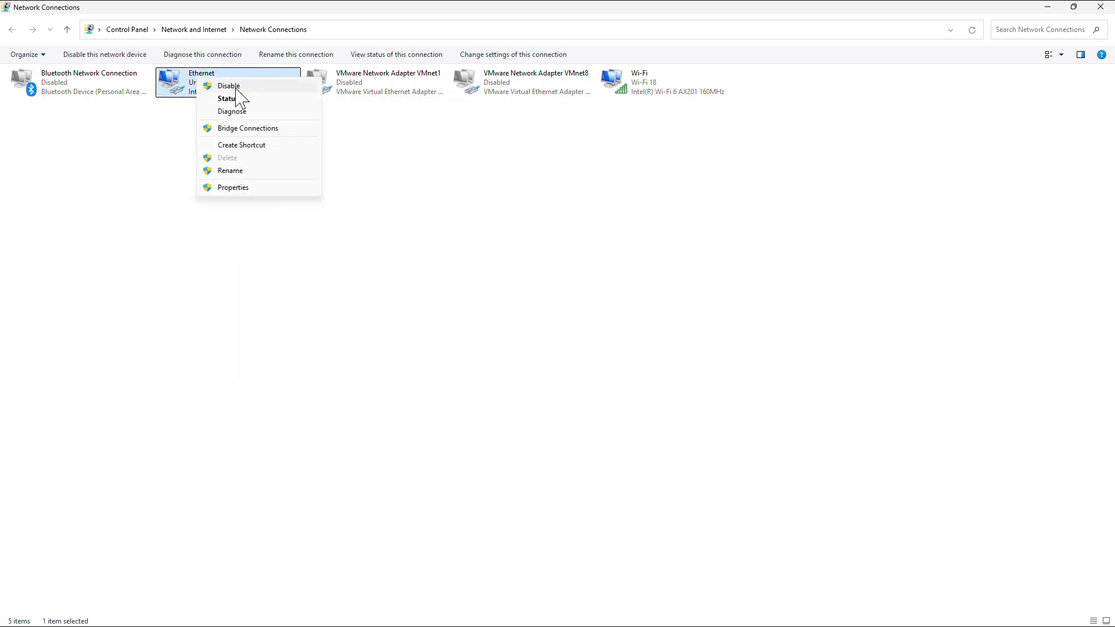
click(236, 87)
right_click(200, 75)
click(224, 86)
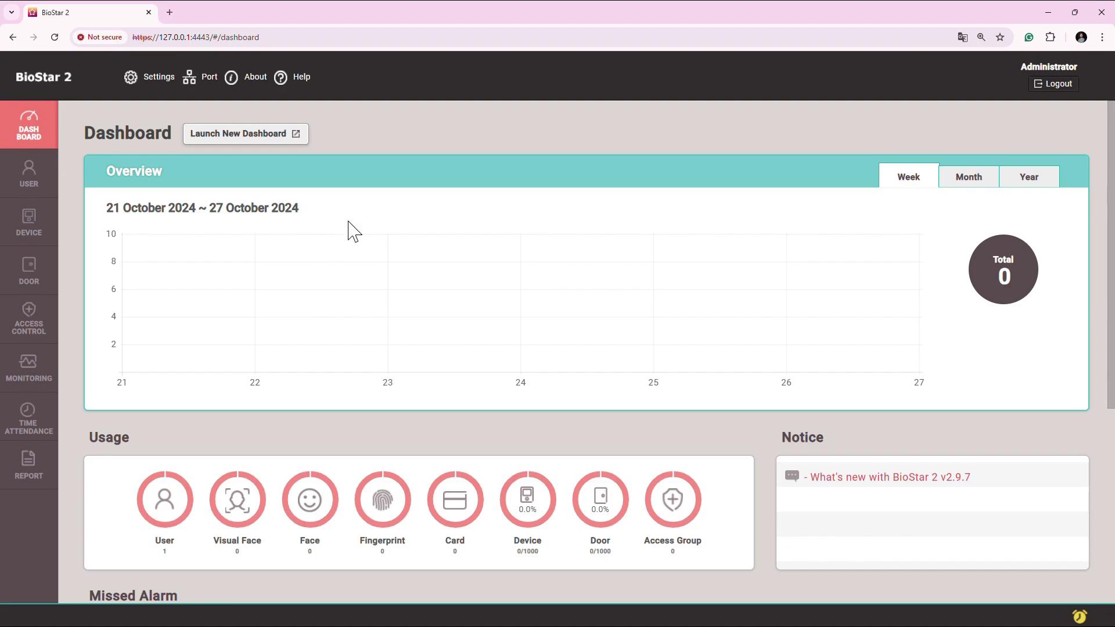
Step: Try 192.168.15.200:443 in a new Chrome tab, which shows ERR_ADDRESS_UNREACHABLE
click(169, 13)
text(192.168)
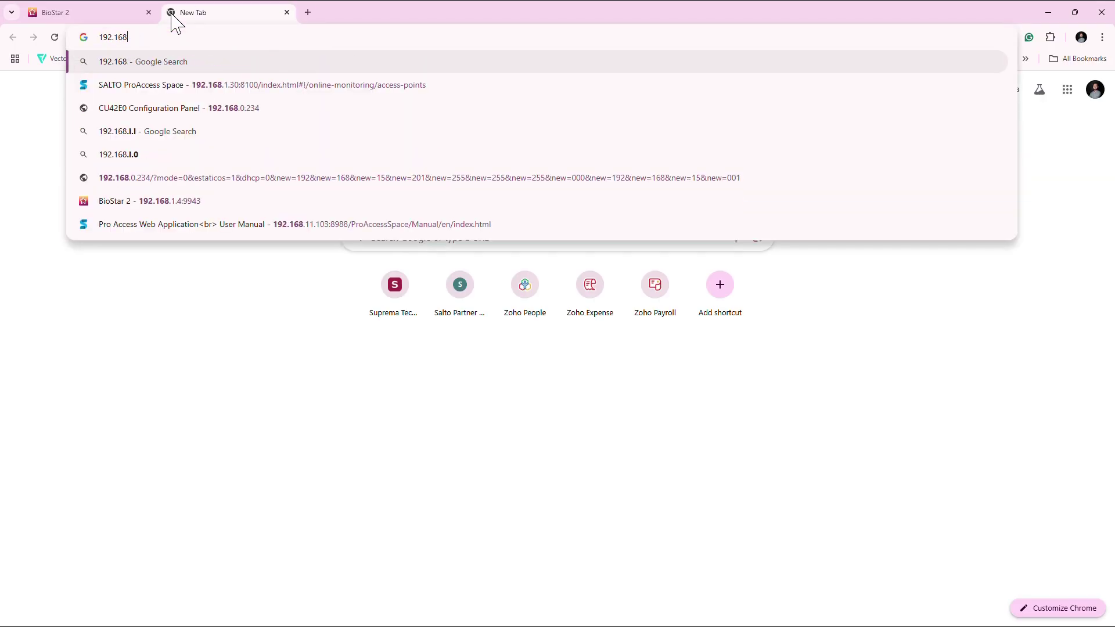
text(.15.200:443)
key(Return)
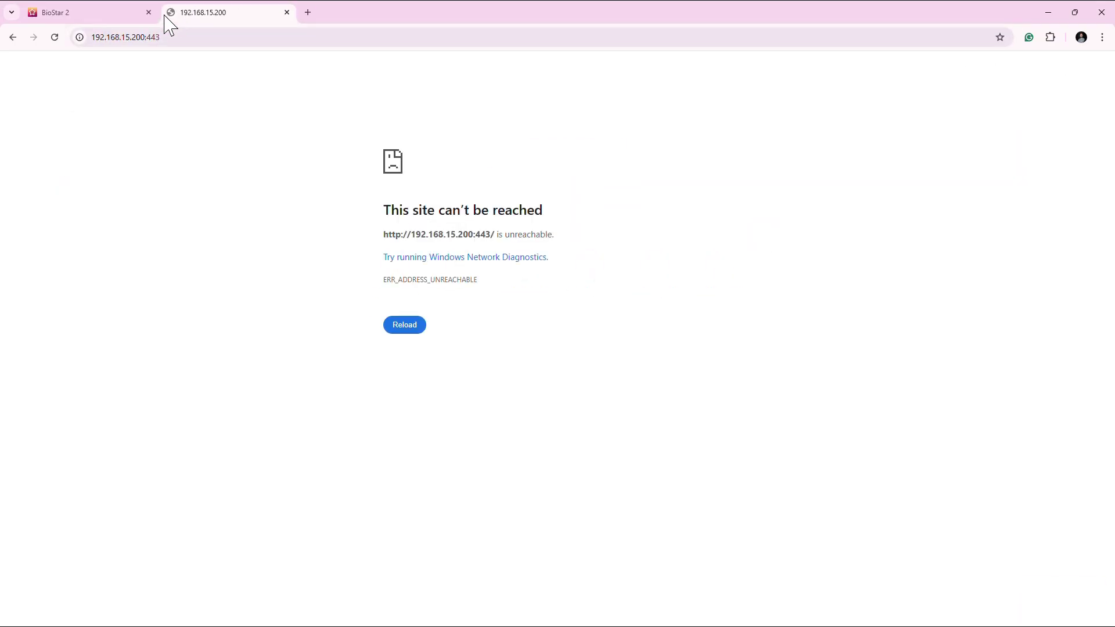
click(179, 38)
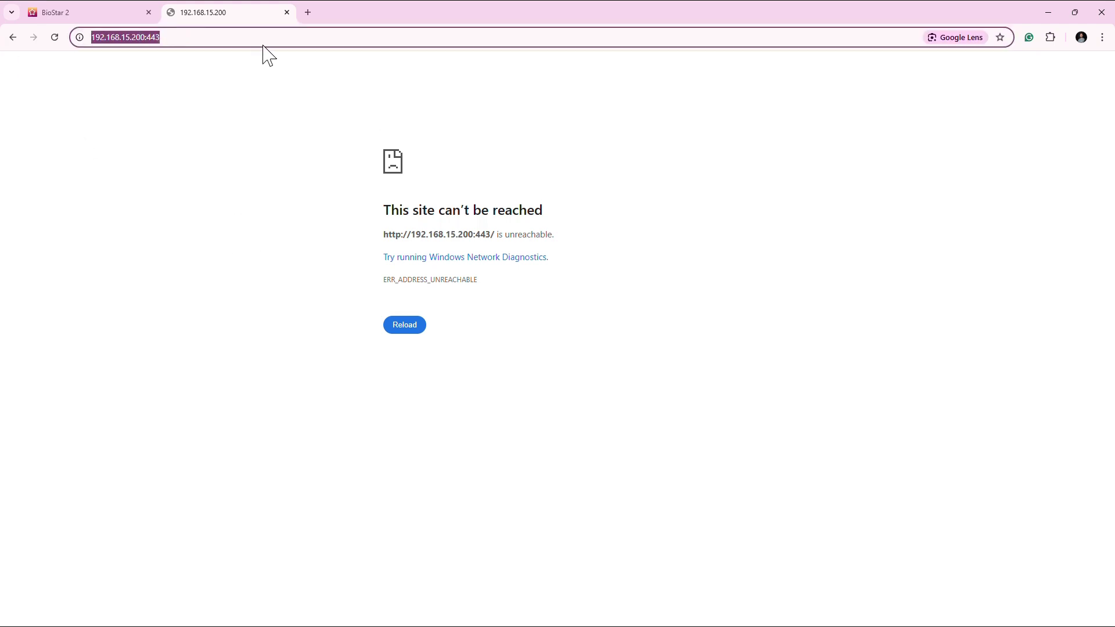
Step: Close the unreachable tab and check the BioStar 2 address uses port 4443
click(287, 12)
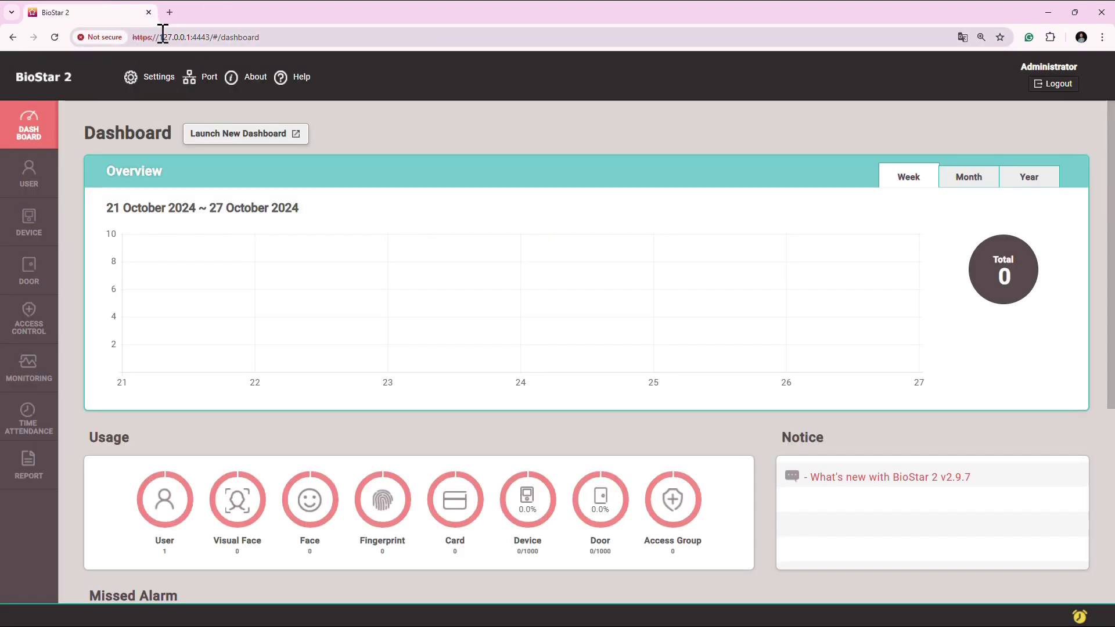
click(163, 37)
click(194, 37)
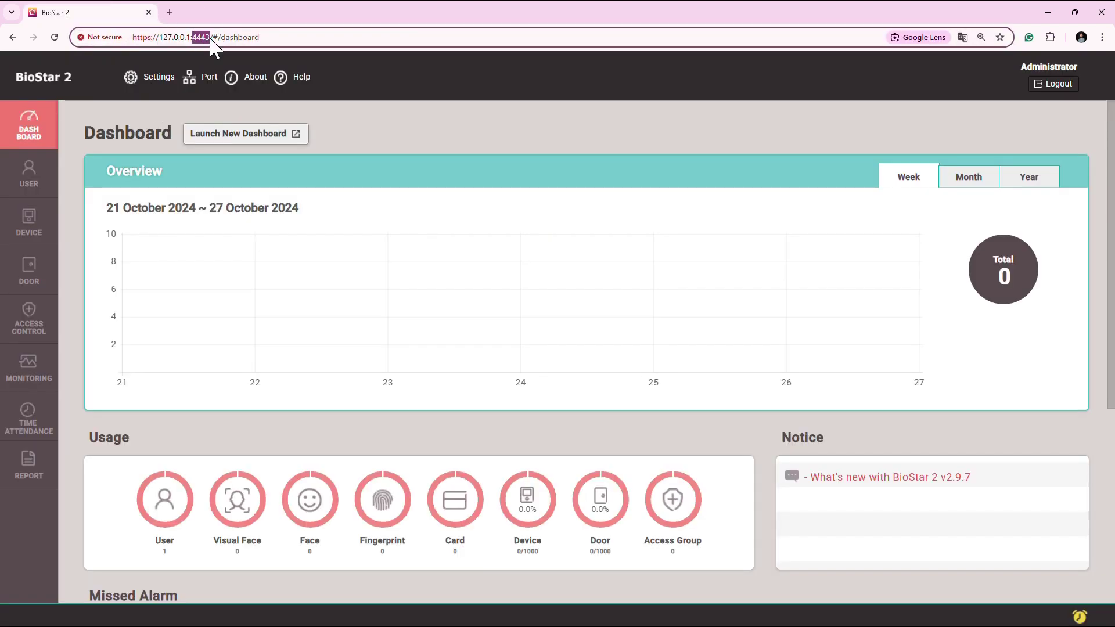
click(122, 132)
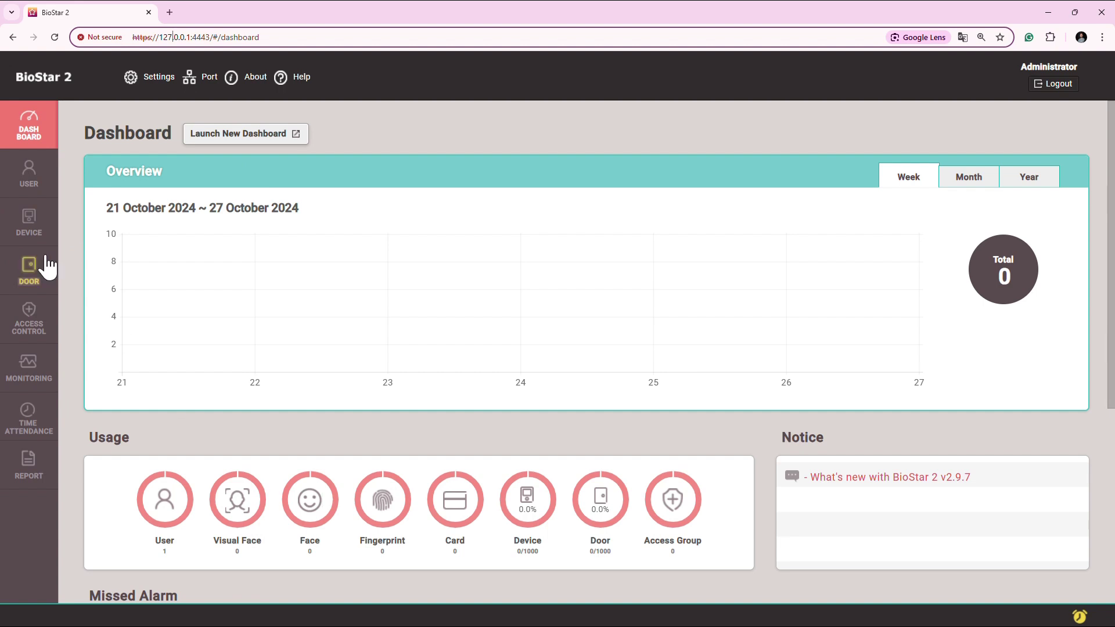
Step: Search devices and select the FaceStation F2 reporting DHCP Fail at 169.254.0.1
click(29, 221)
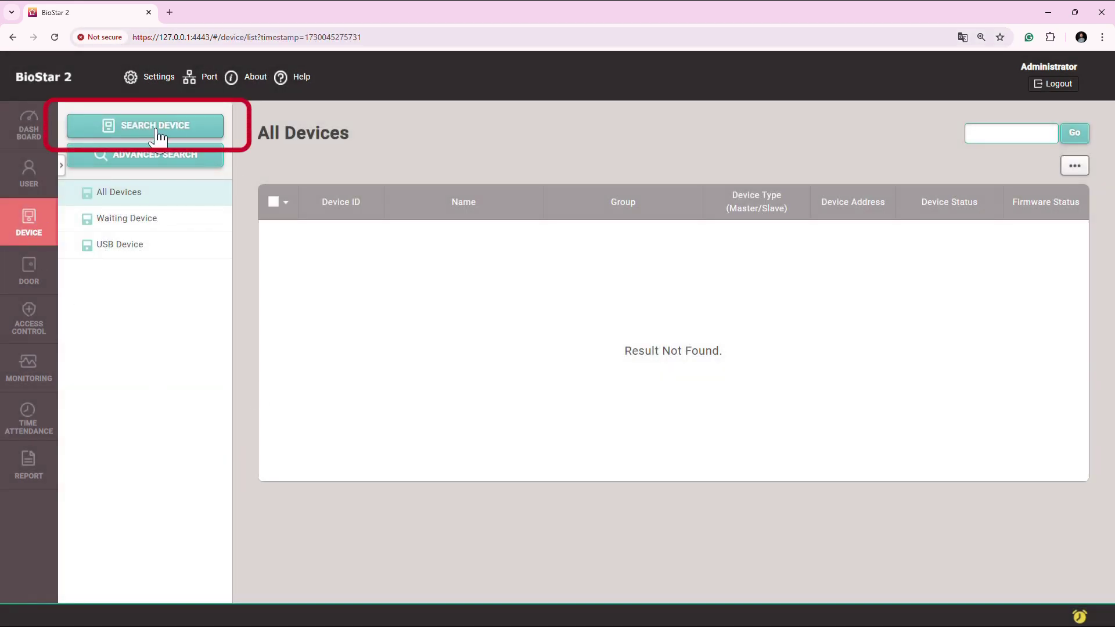
click(152, 123)
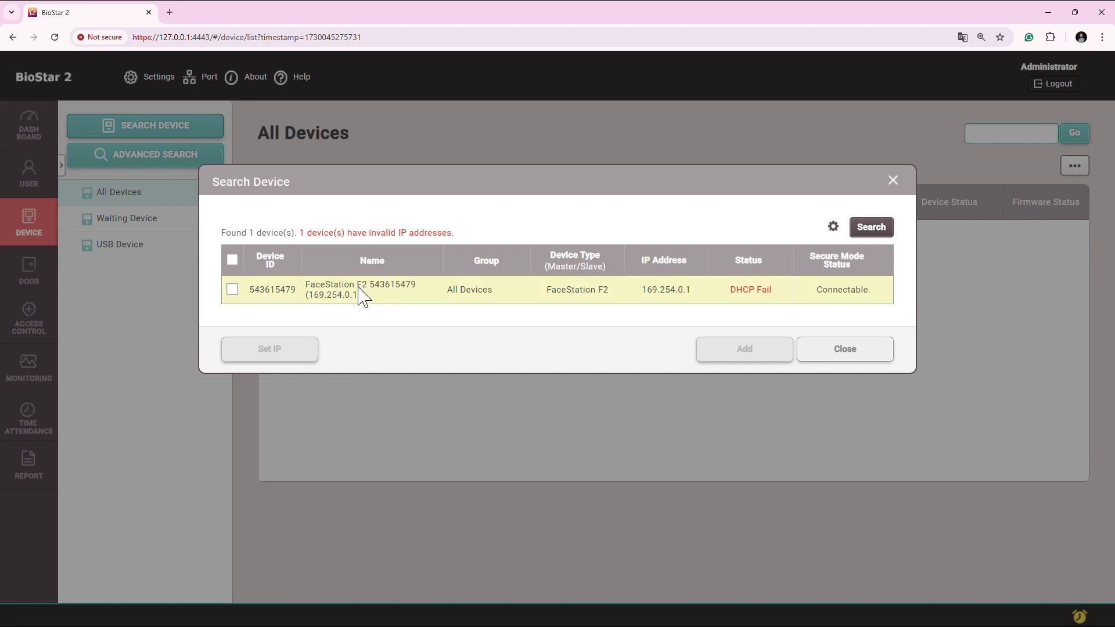
click(232, 291)
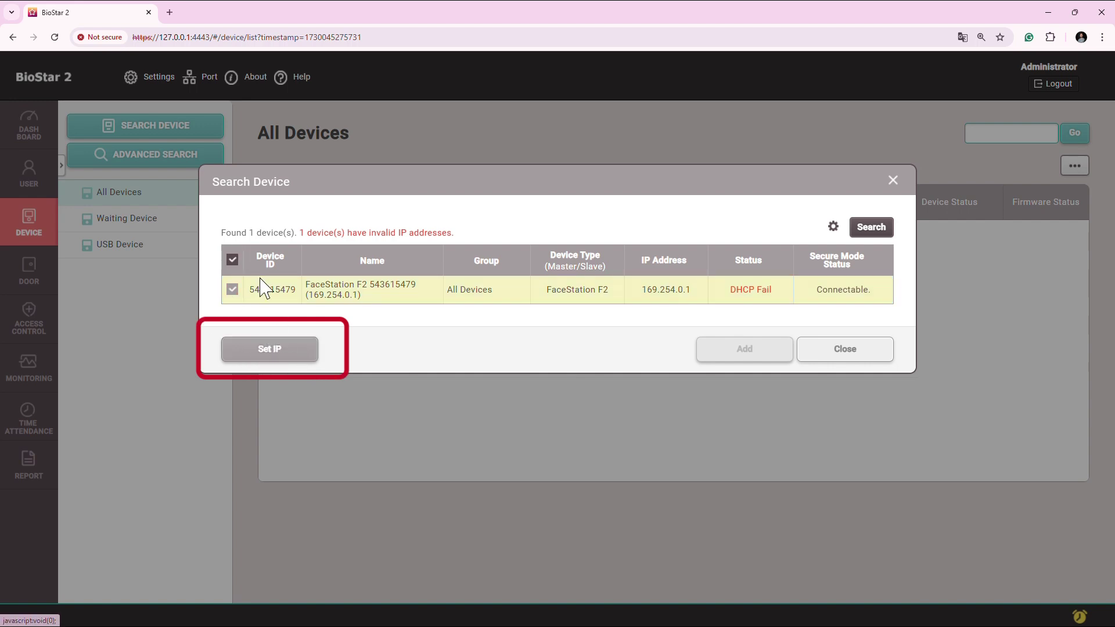
Step: Turn off DHCP and enter IP 192.168.15.111, mask 255.255.255.0, gateway 192.168.15.1
click(273, 348)
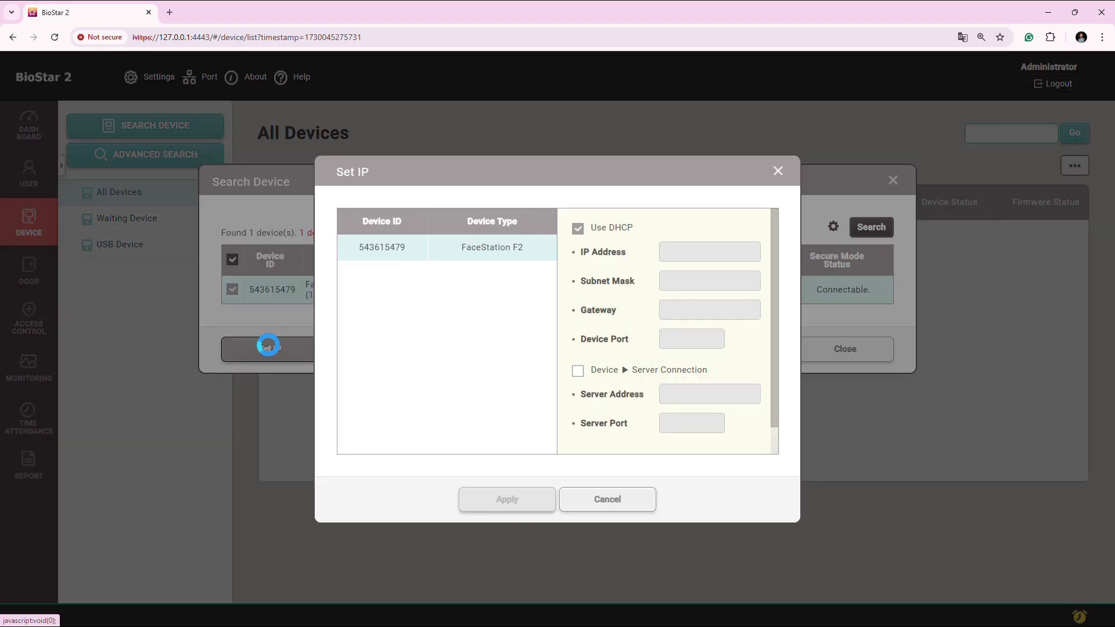
click(578, 228)
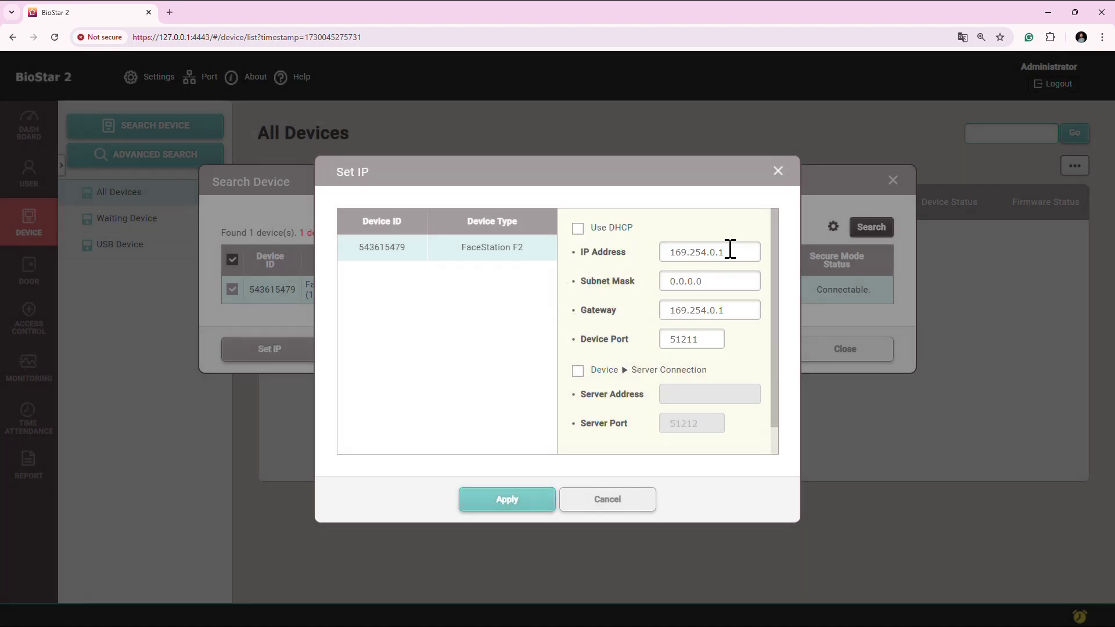
drag(730, 252, 541, 259)
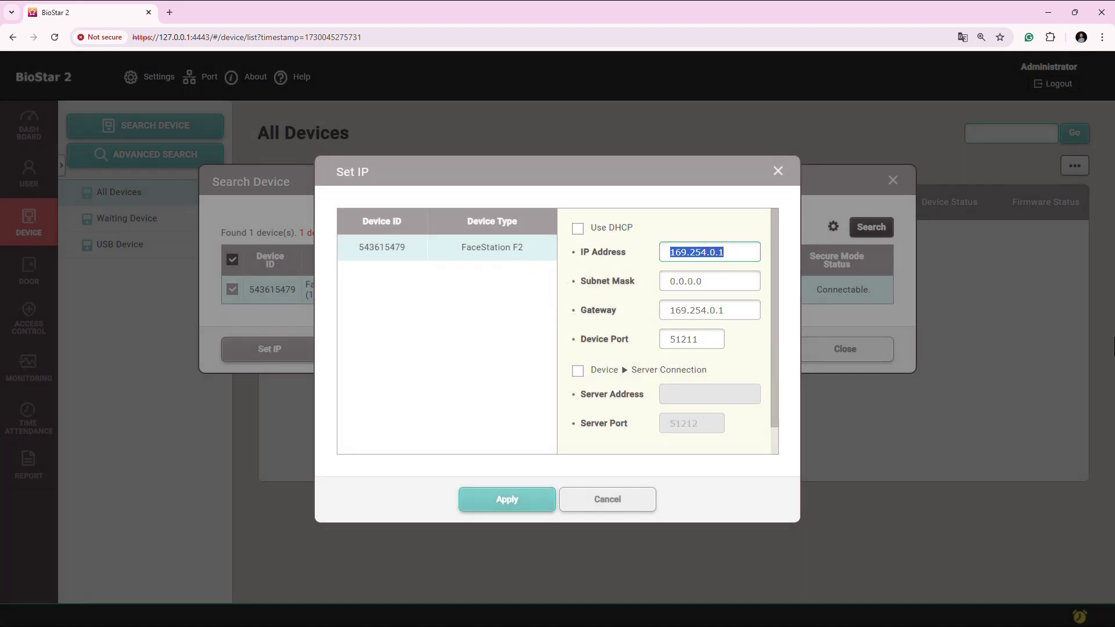
text(192.168)
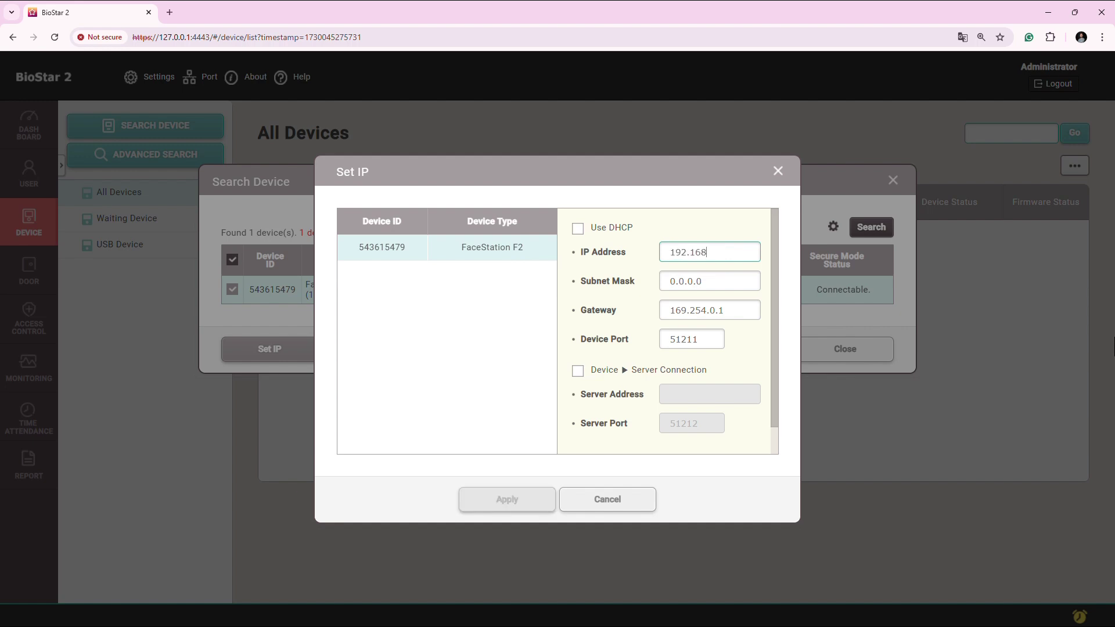
text(.15.111)
key(Tab)
text(2)
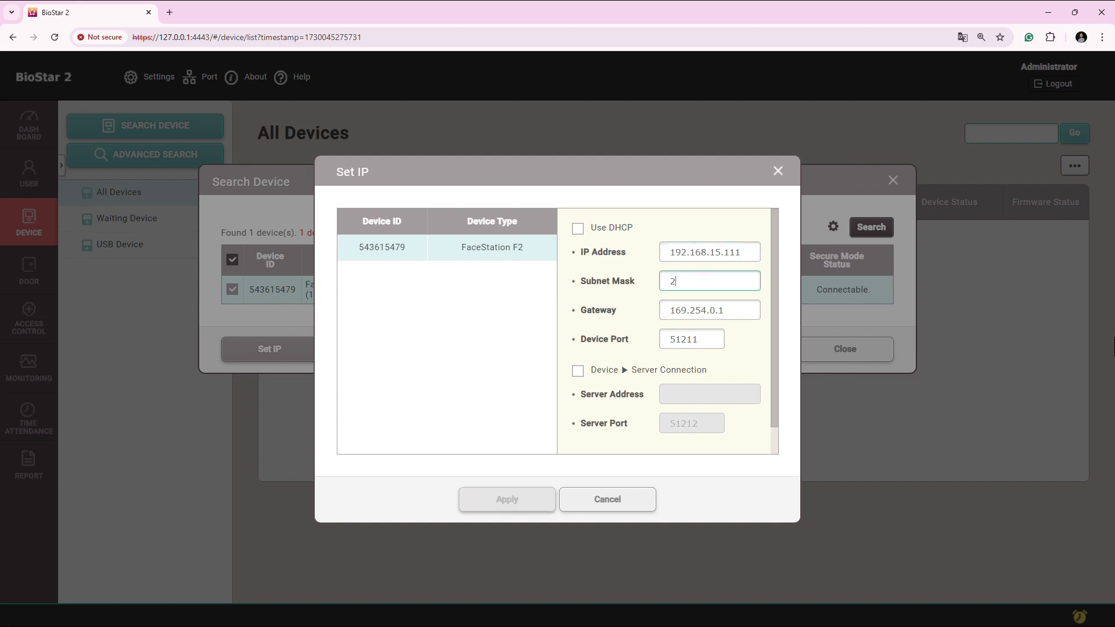
text(55.255.255.2)
key(Tab)
text(1)
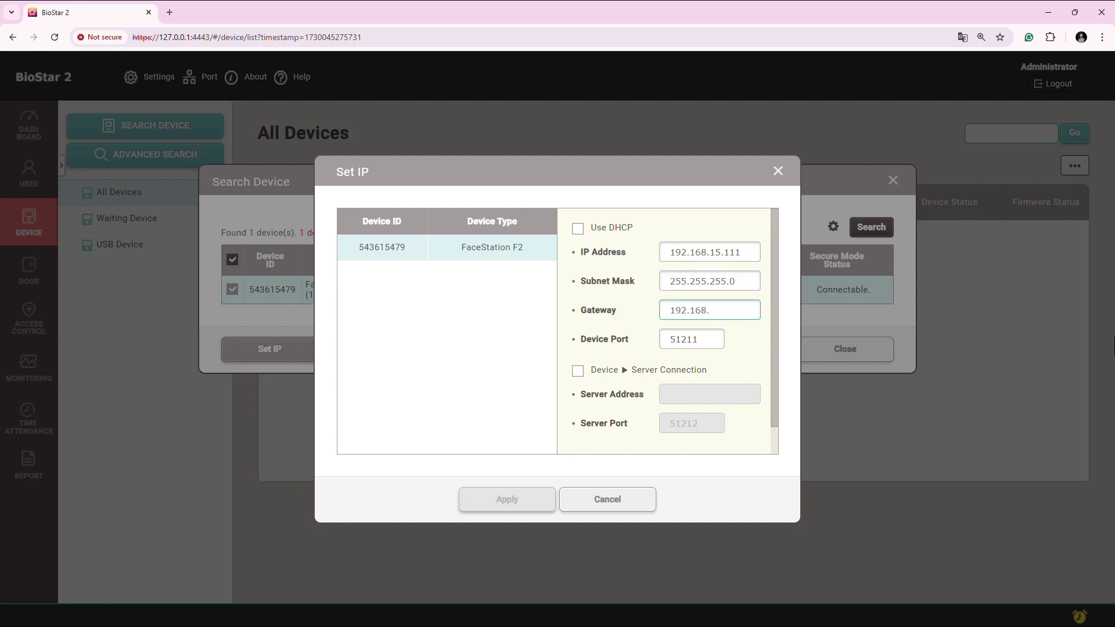
text(92.168.15.1)
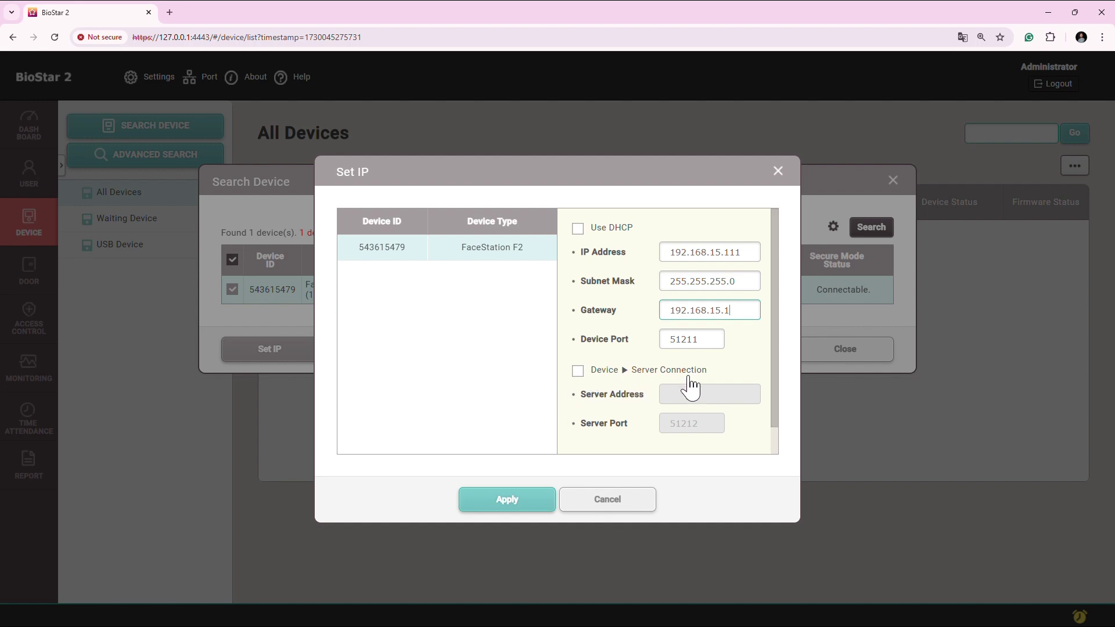
Step: Enable server connection with address 192.168.15.200 and apply the settings to the device
click(578, 371)
double_click(725, 399)
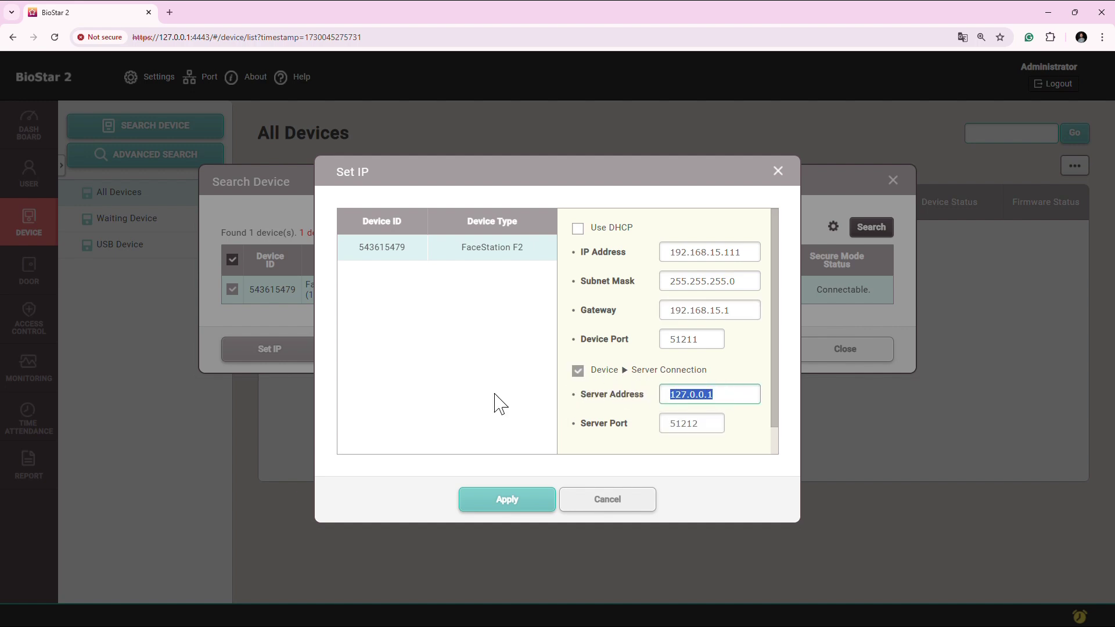
click(577, 373)
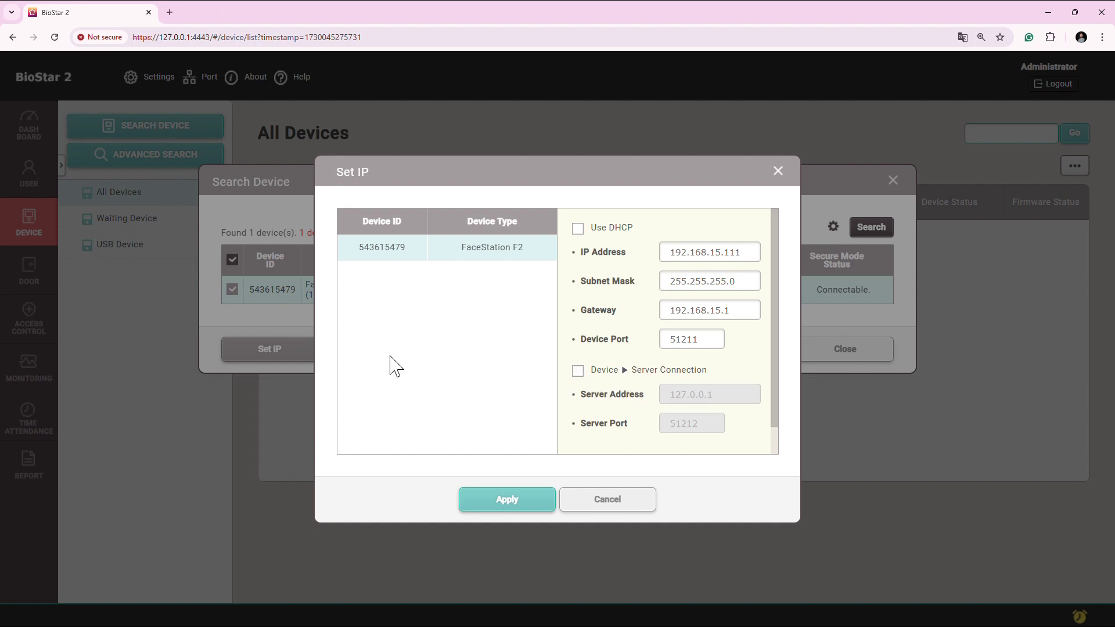
click(578, 371)
click(578, 371)
click(578, 370)
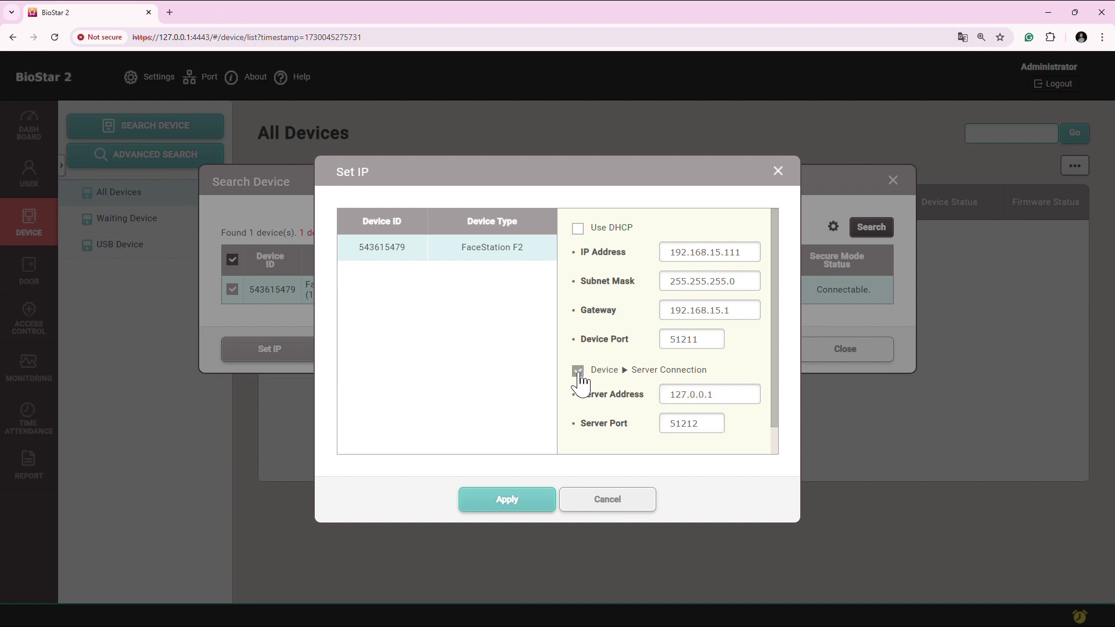
double_click(725, 394)
drag(725, 395, 446, 448)
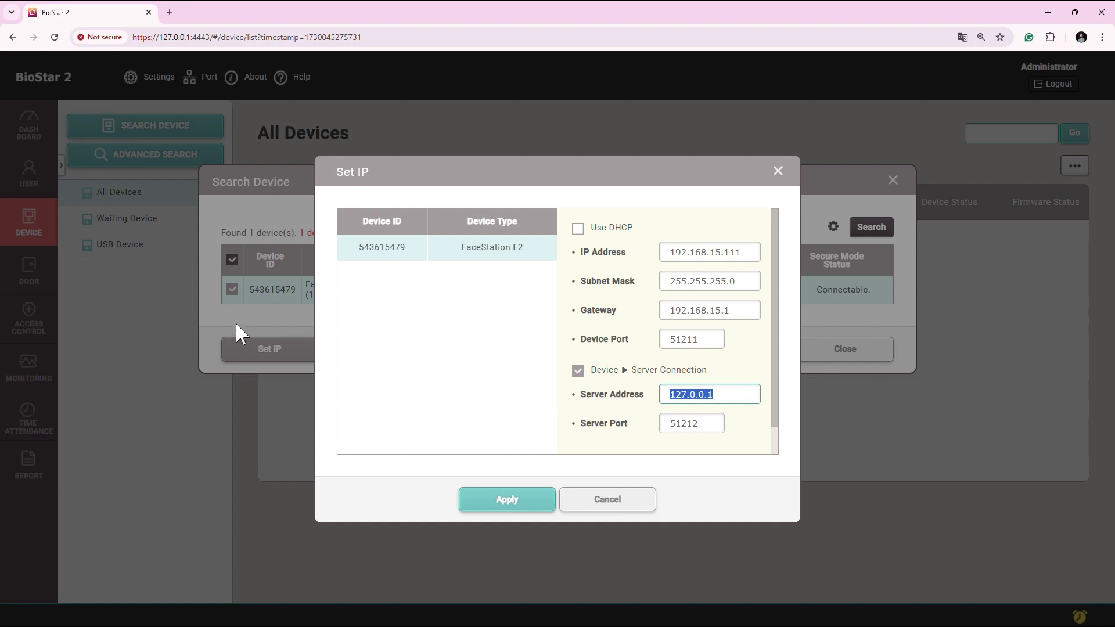
text(192.1)
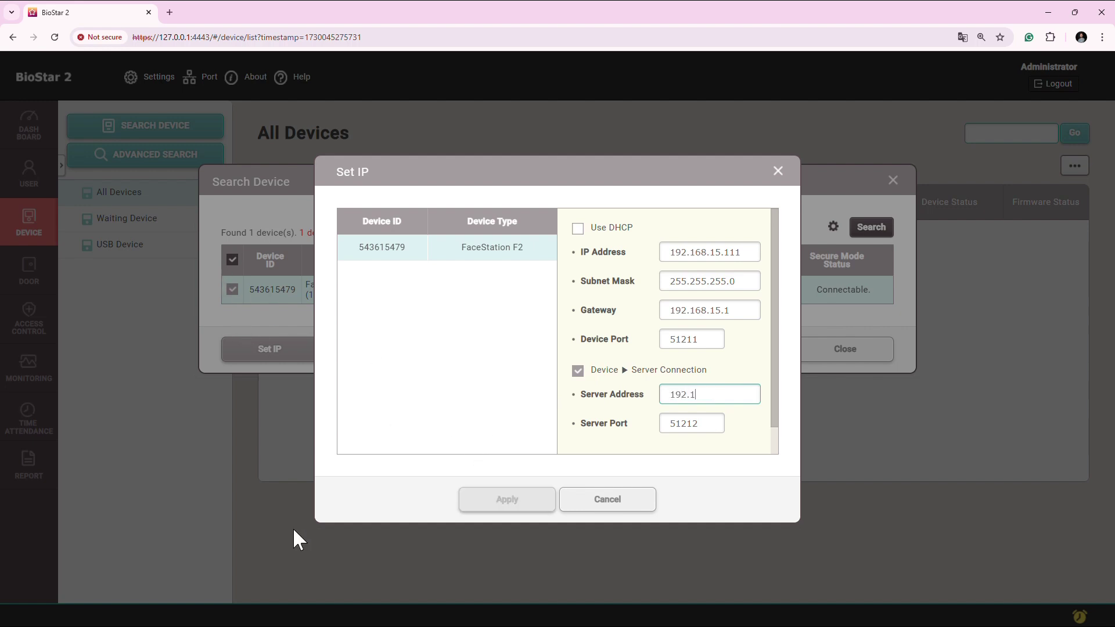
text(68.15.200)
click(505, 502)
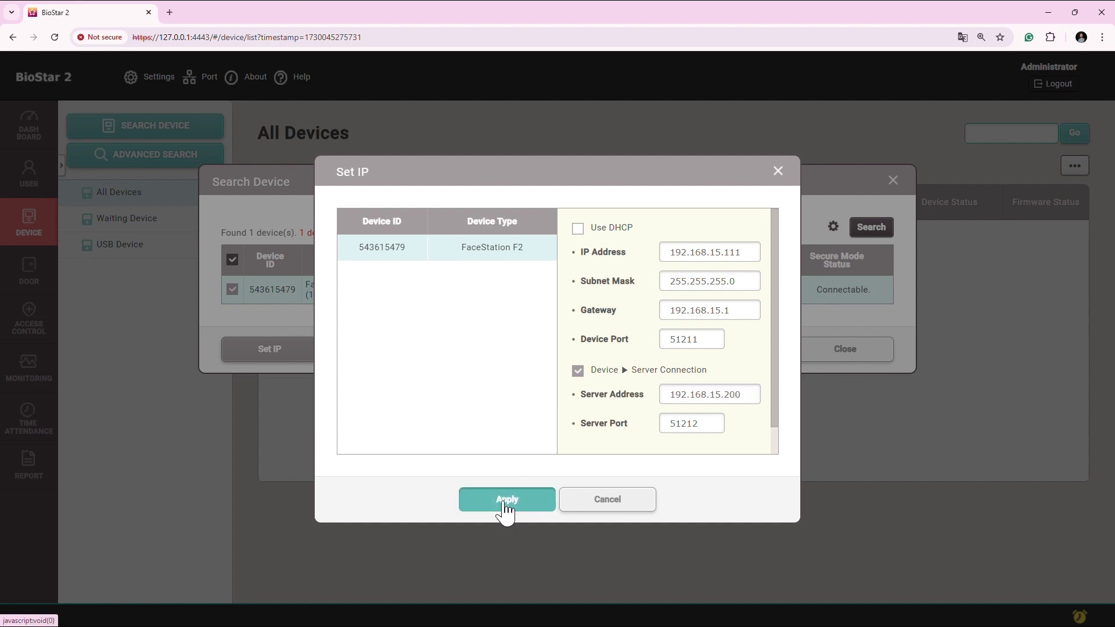
click(523, 395)
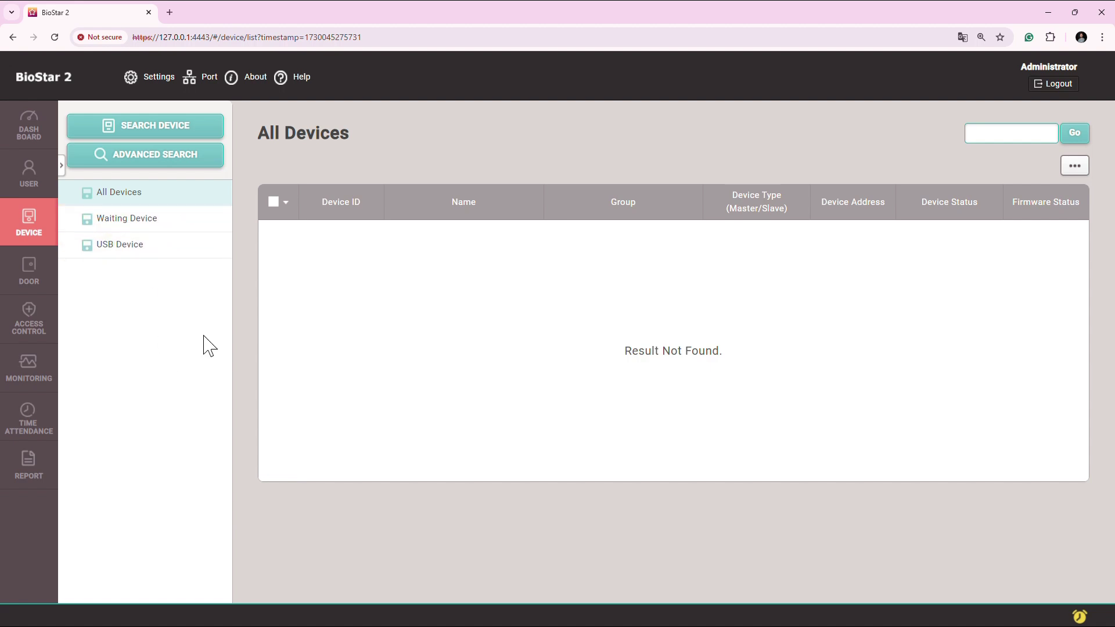
click(23, 218)
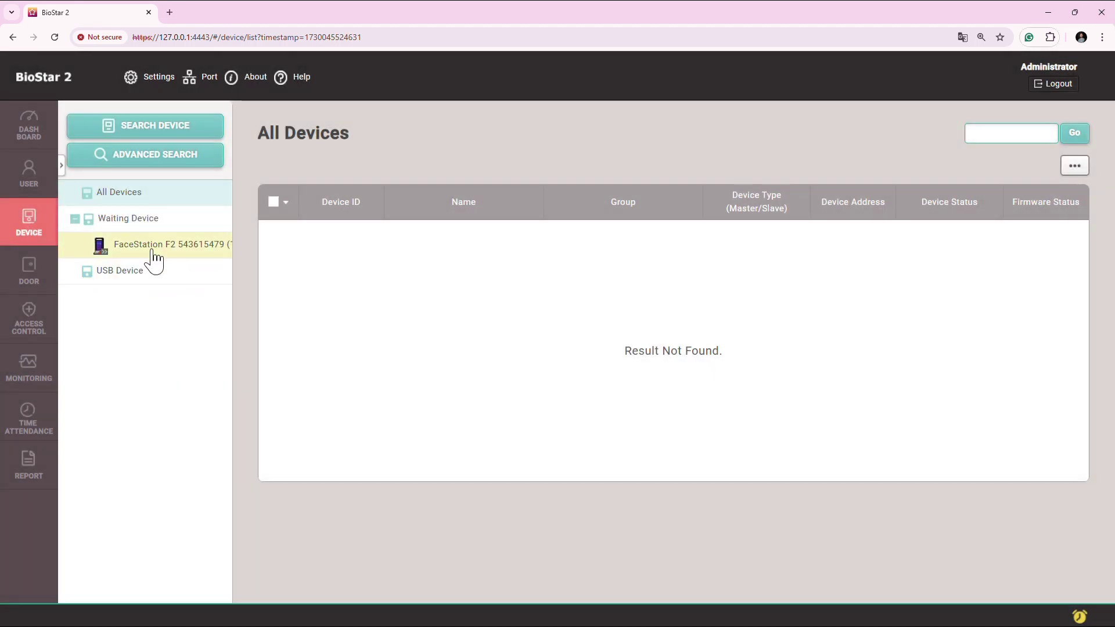
right_click(137, 246)
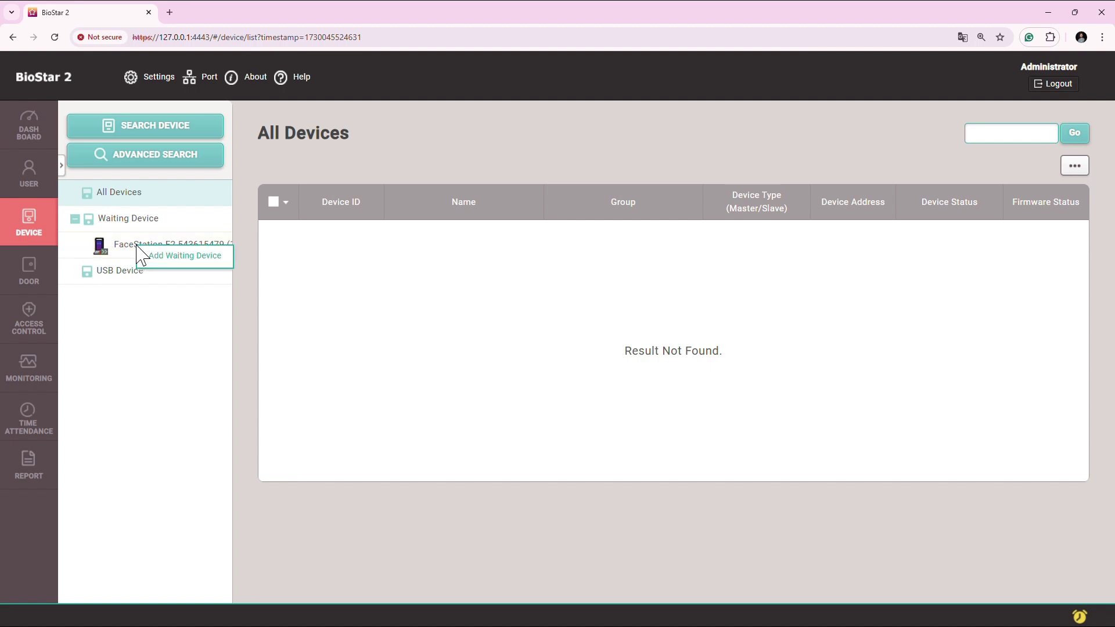
click(181, 266)
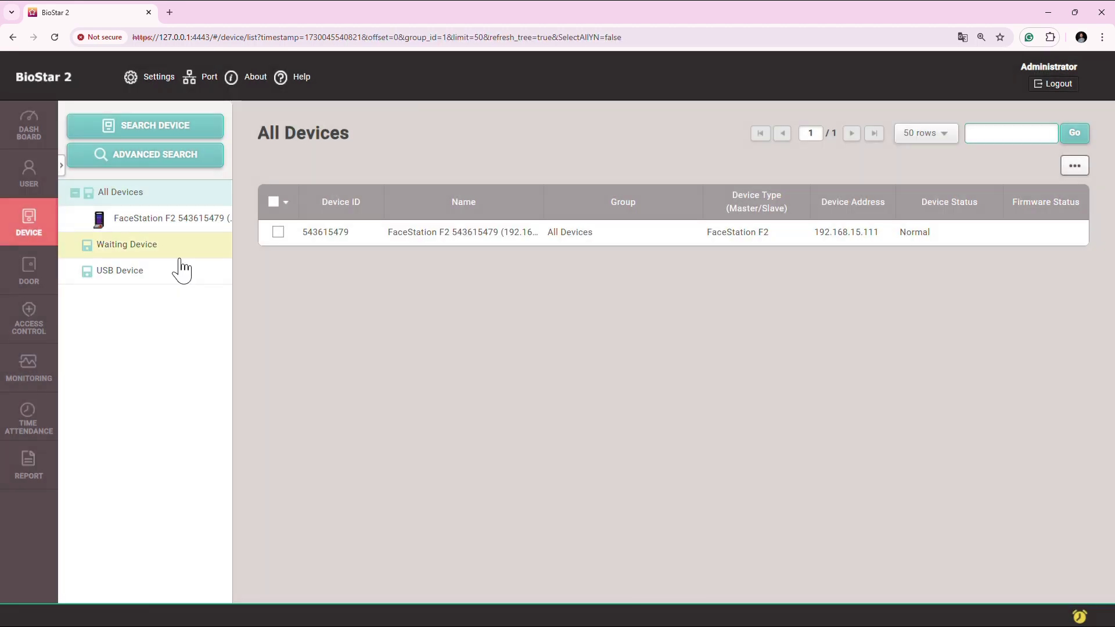